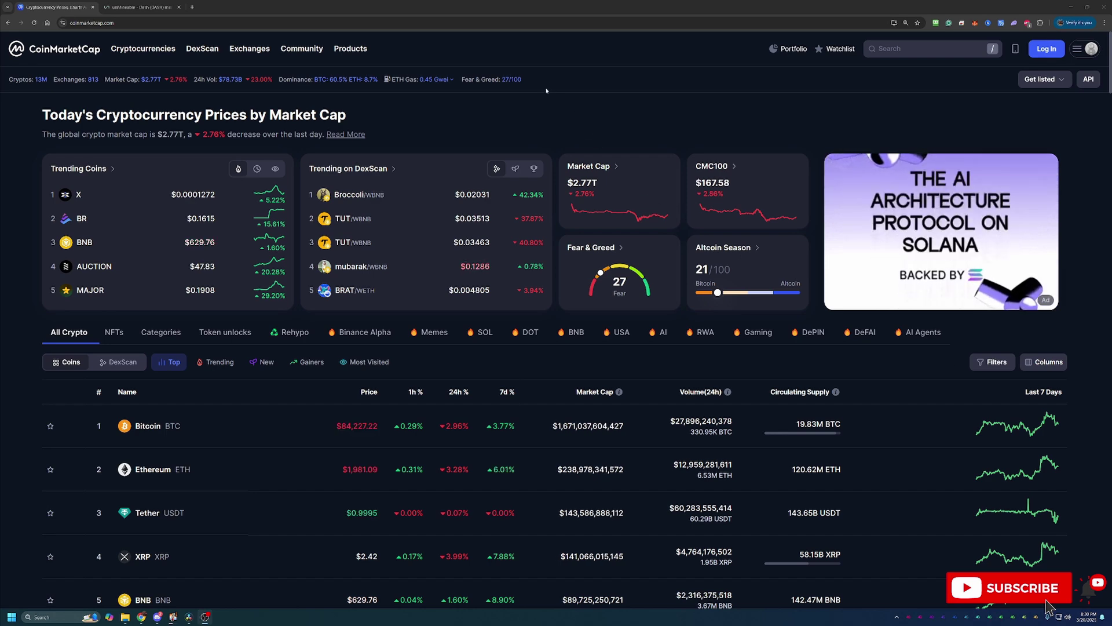
# Browse the CoinMarketCap homepage, highlighting the global market cap figure.
pyautogui.scroll(-1, 202, 111)
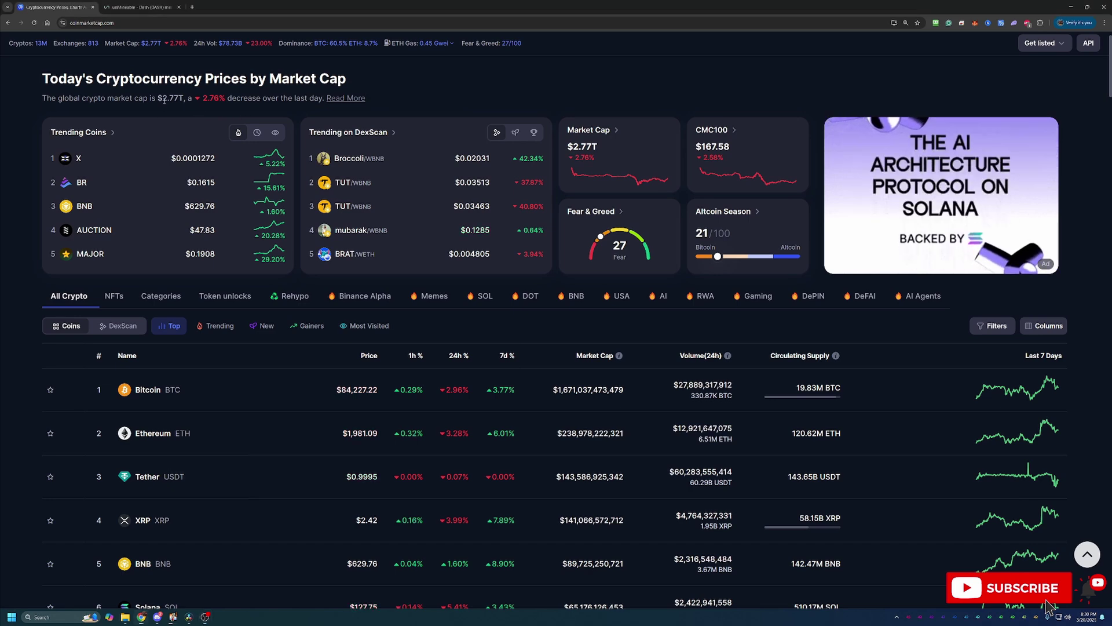
pyautogui.moveTo(163, 98); pyautogui.dragTo(179, 98)
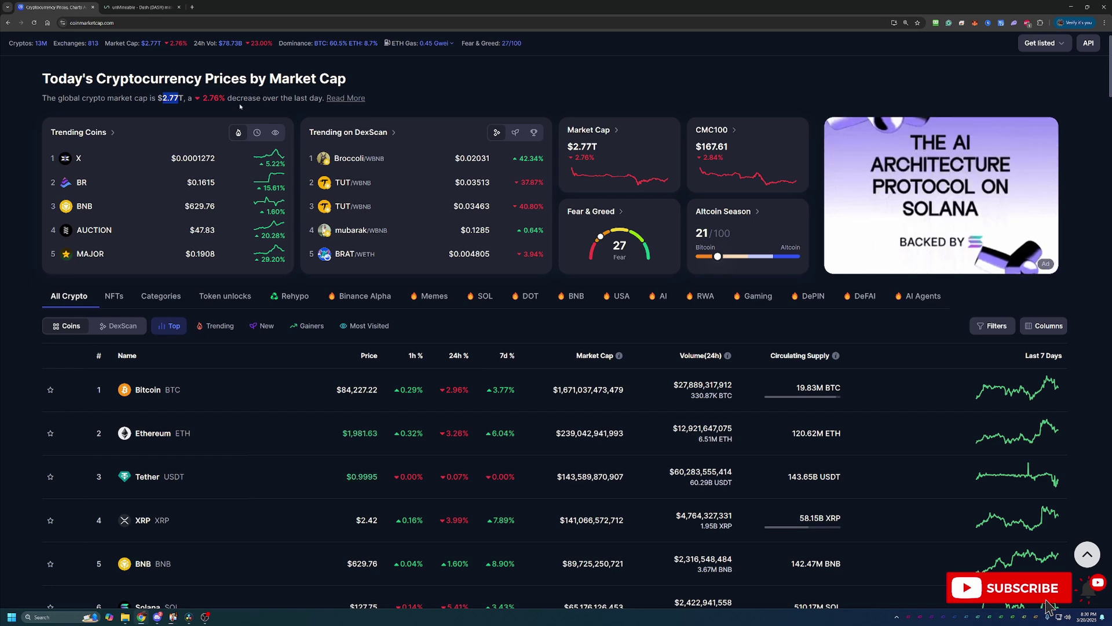
pyautogui.scroll(-3, 301, 281)
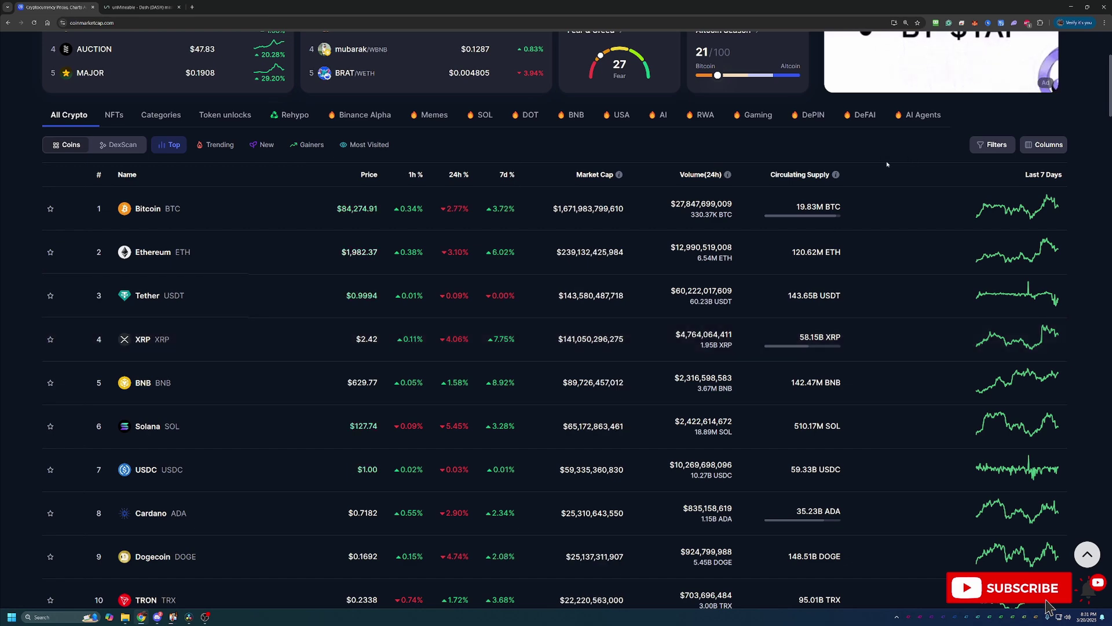
pyautogui.scroll(4, 887, 165)
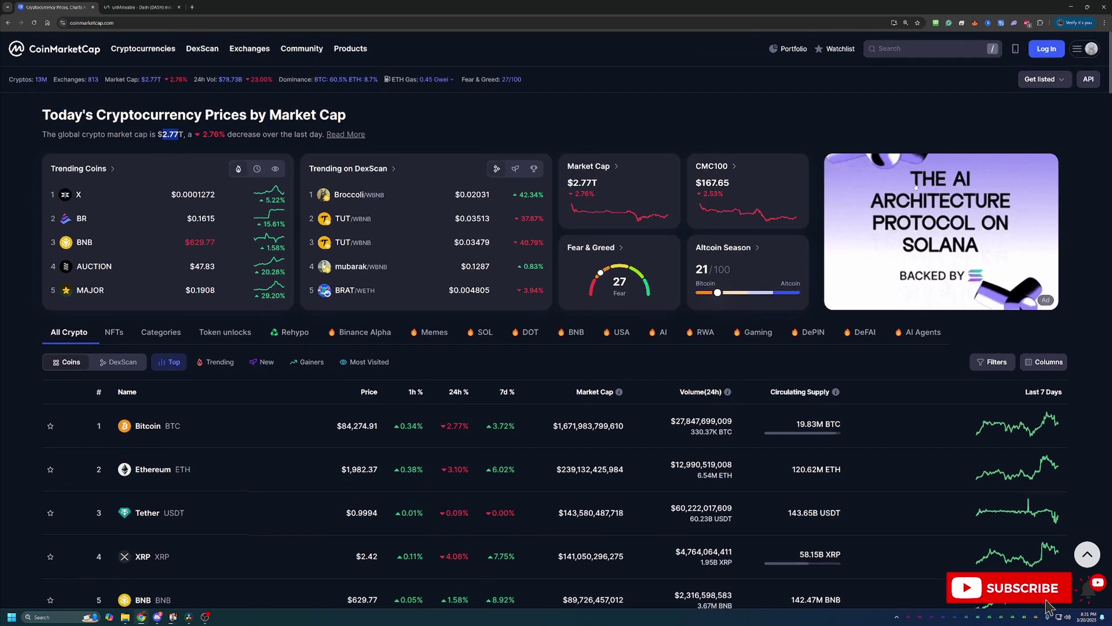
# Search for 'dash' and look over the Dash coin page and its markets.
pyautogui.click(962, 49)
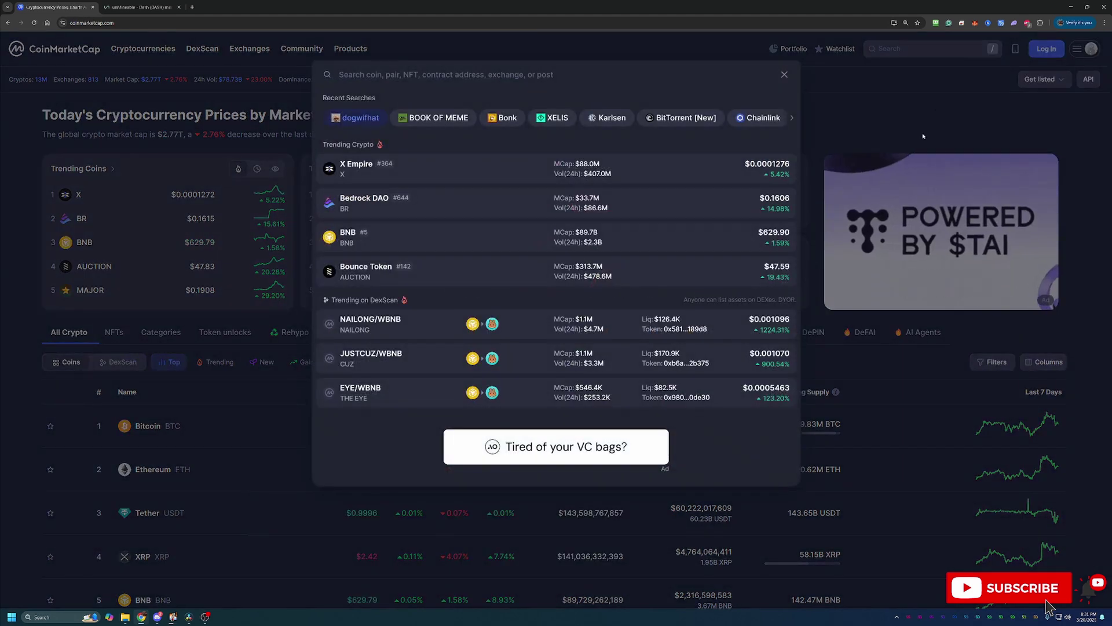
pyautogui.write('dash')
pyautogui.press('Return')
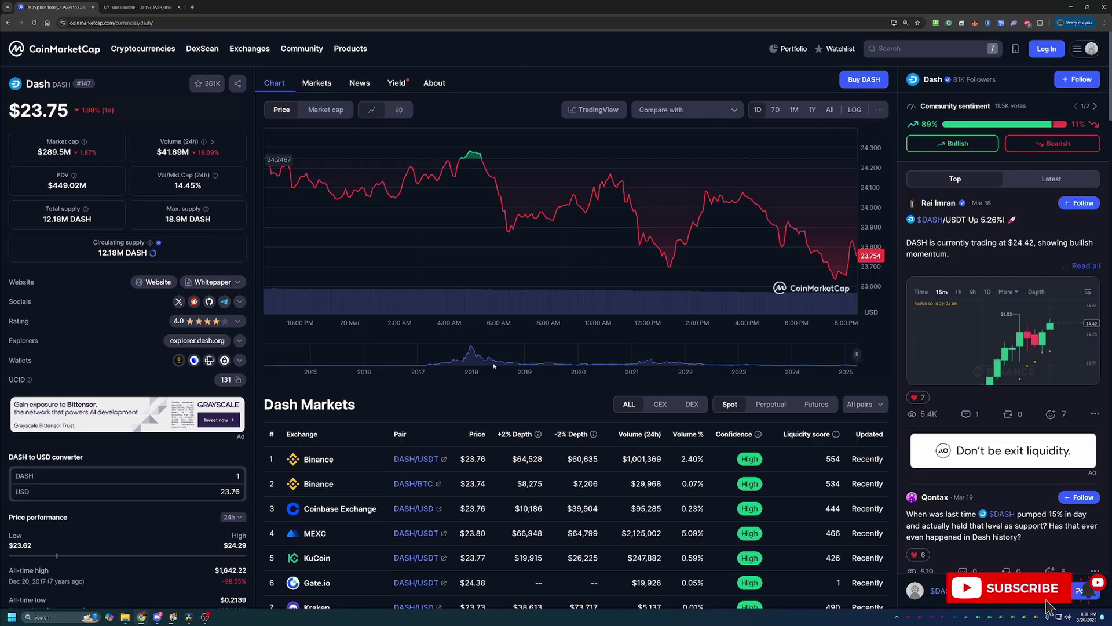
pyautogui.scroll(-1, 450, 373)
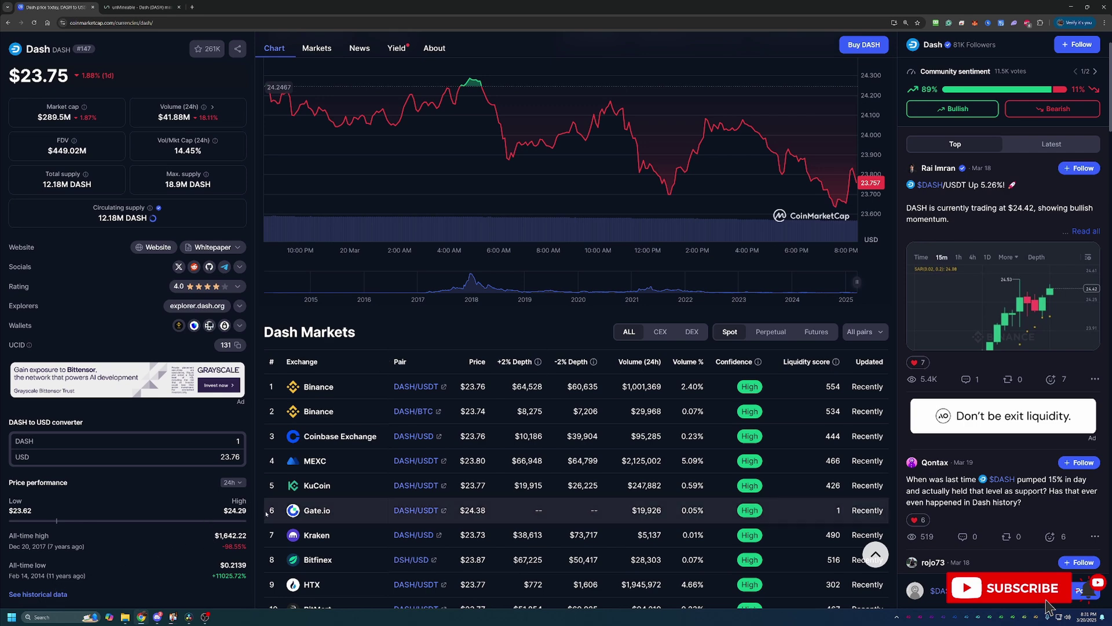
pyautogui.scroll(1, 302, 510)
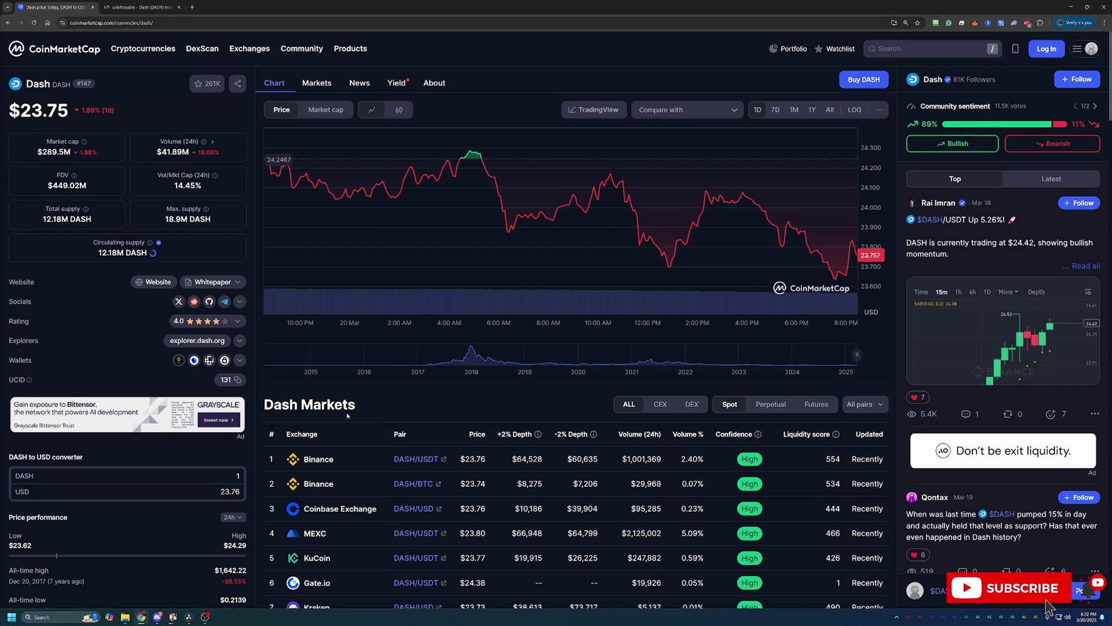
# View Dash's 1Y price chart and full history since 2021, then go to the unMineable tab.
pyautogui.click(813, 110)
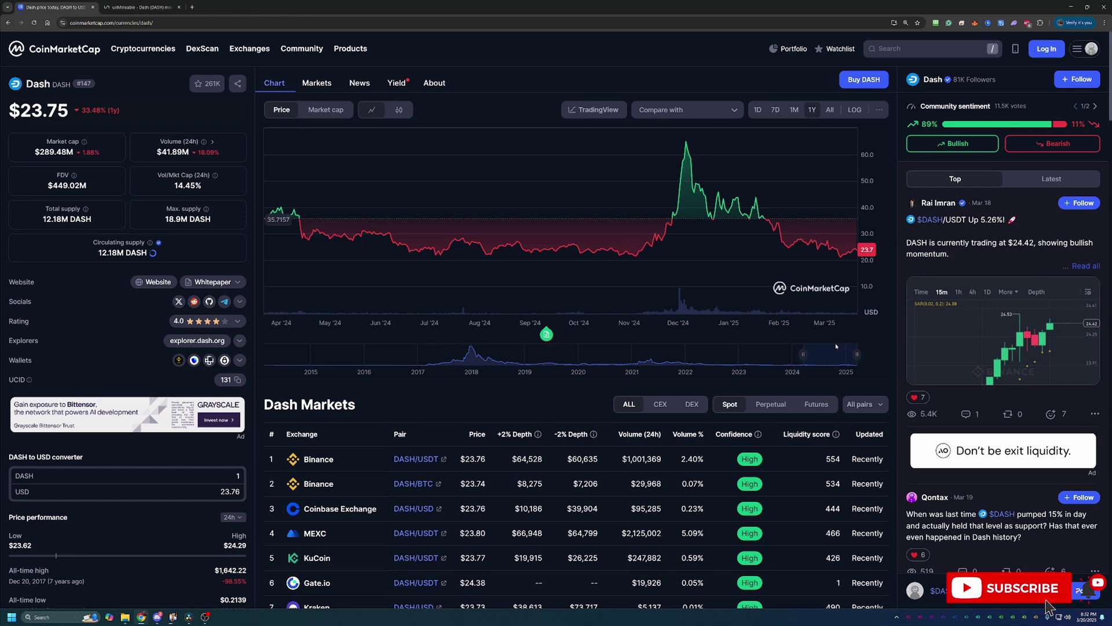
pyautogui.moveTo(803, 354); pyautogui.dragTo(624, 354)
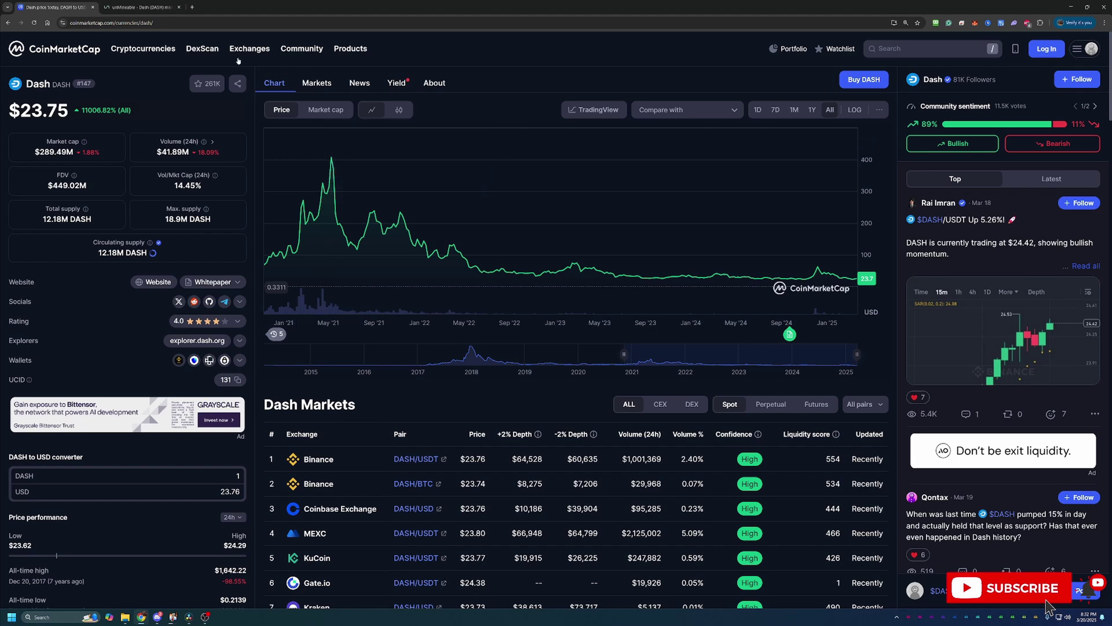
pyautogui.click(138, 7)
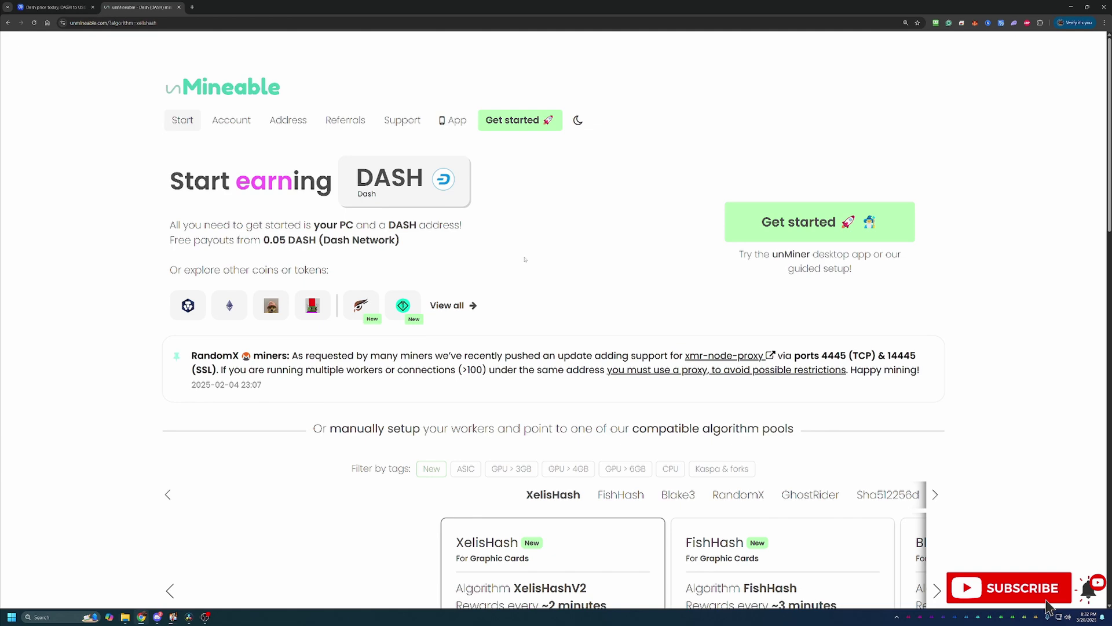
pyautogui.scroll(-3, 525, 258)
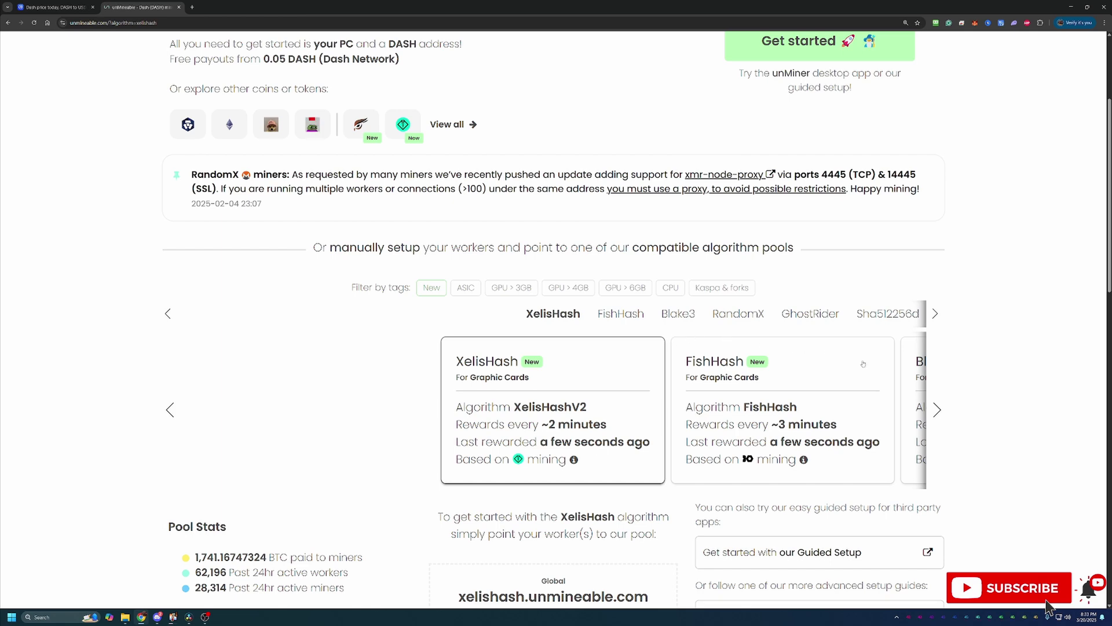
pyautogui.scroll(-1, 863, 364)
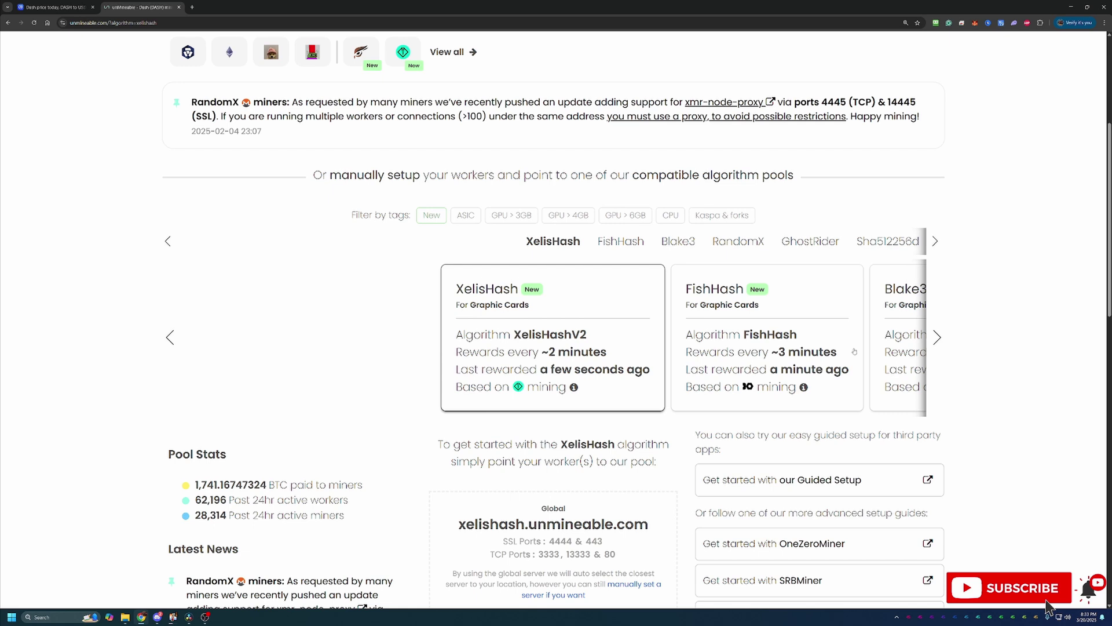
pyautogui.scroll(-1, 855, 351)
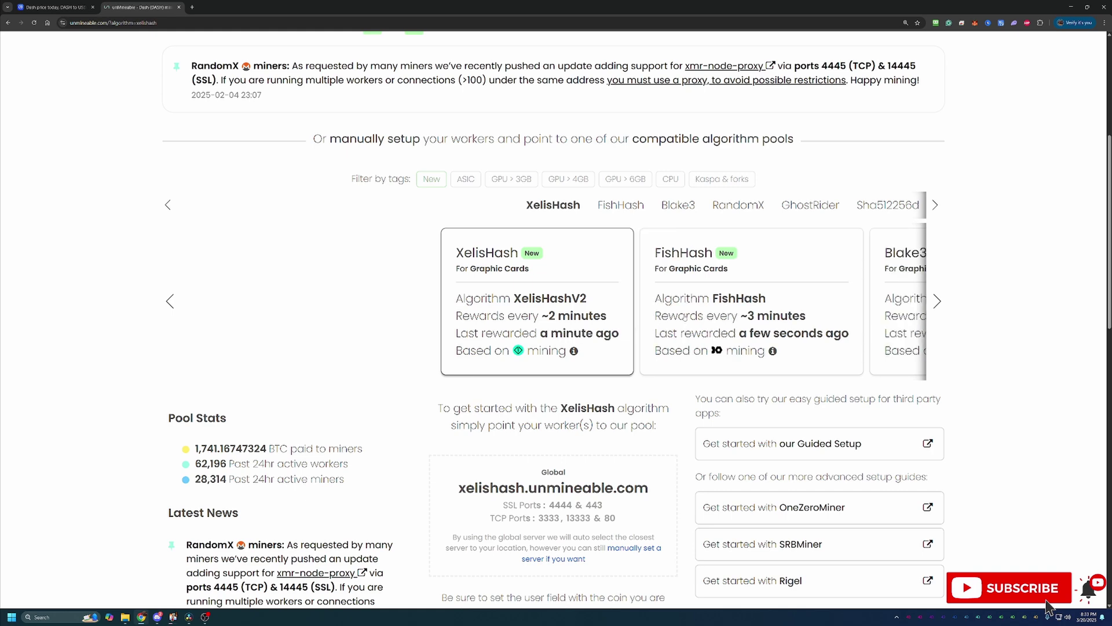
pyautogui.scroll(-1, 691, 384)
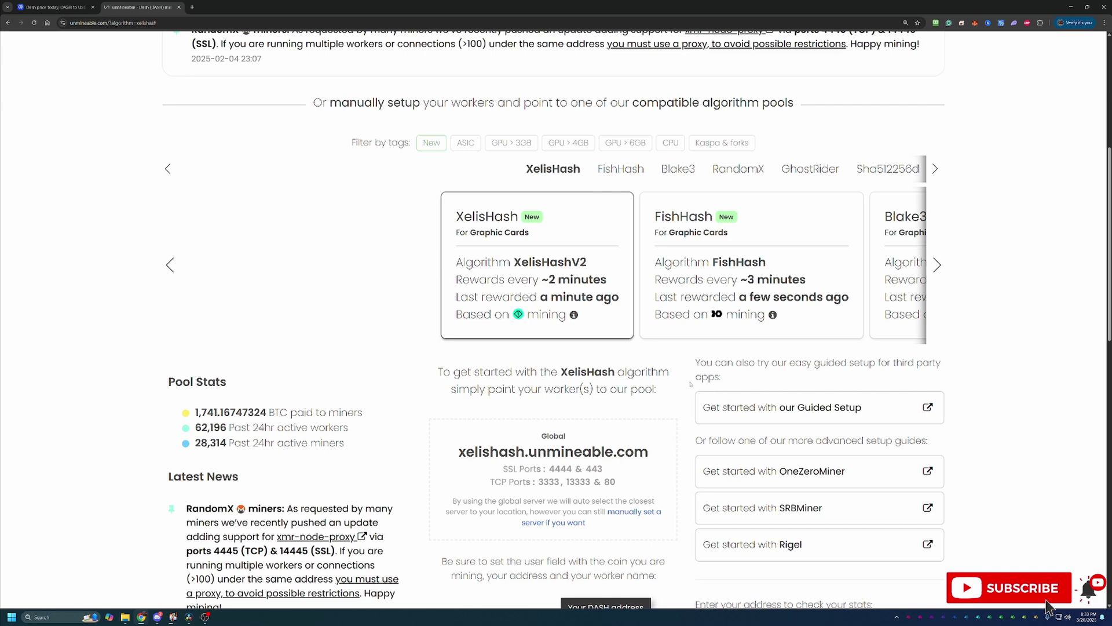
pyautogui.scroll(3, 689, 383)
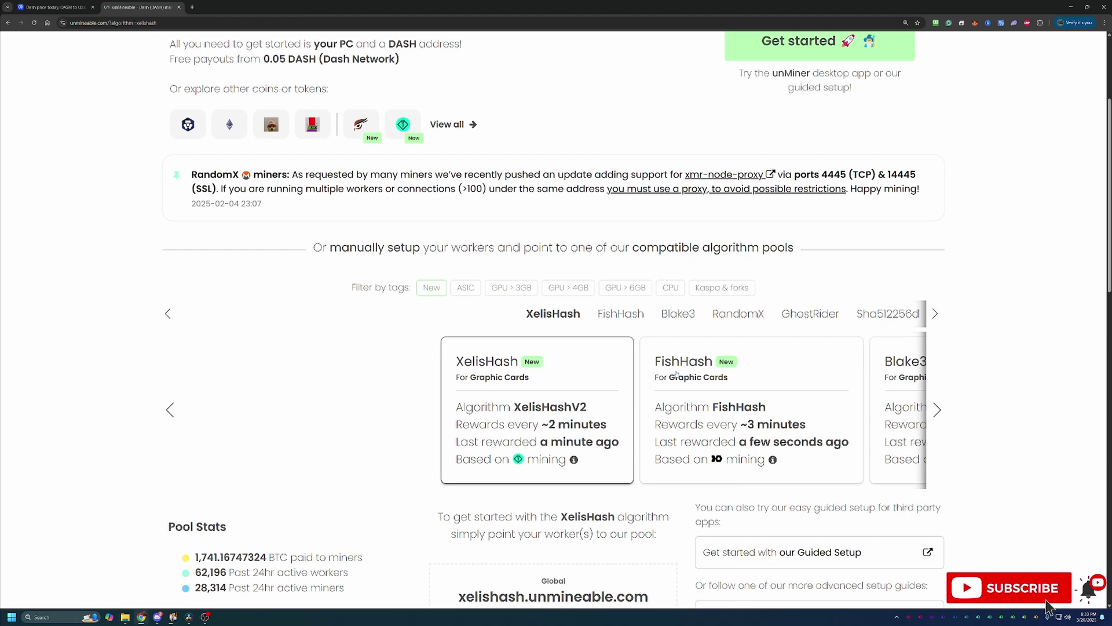
pyautogui.scroll(-1, 992, 508)
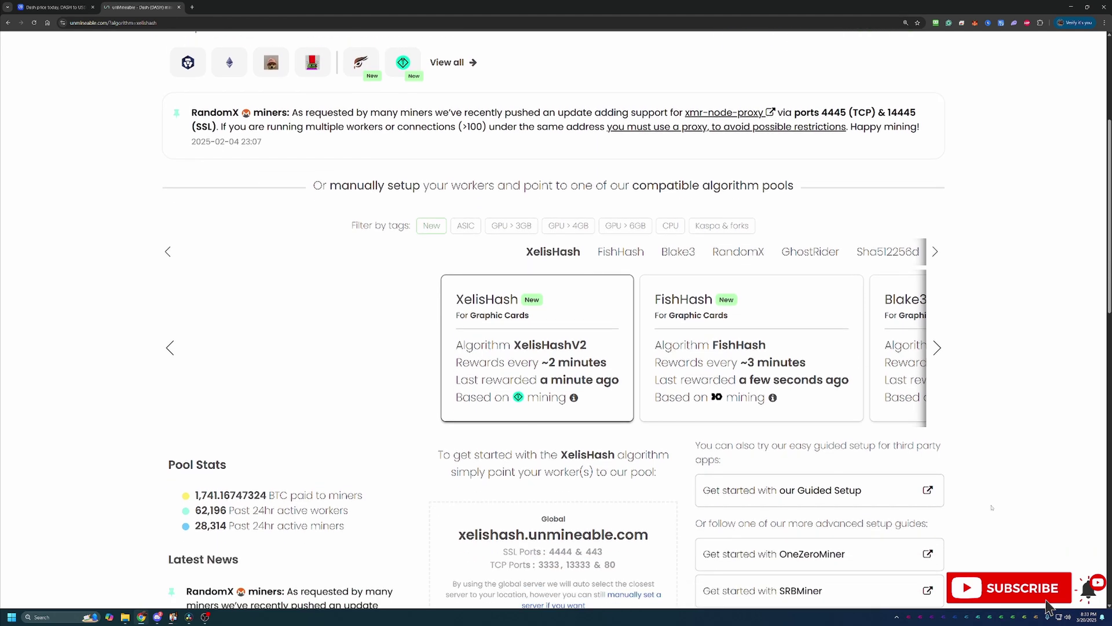
pyautogui.scroll(-1, 992, 507)
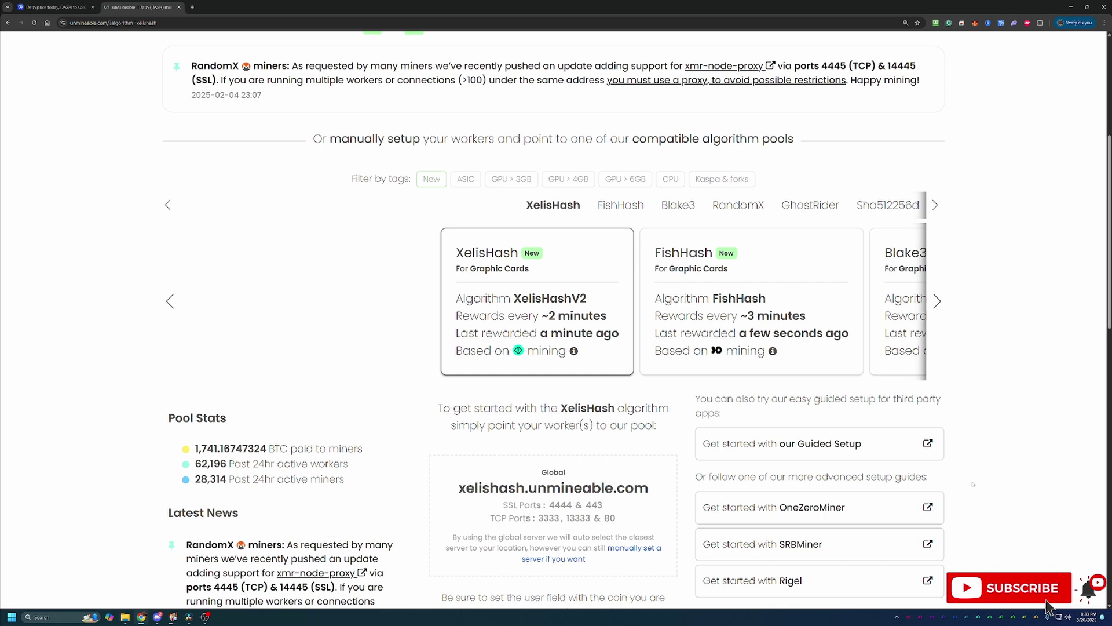
# Launch the Guided Setup with Basic mode, Graphics Card (GPU) hardware and the Kawpow algorithm.
pyautogui.click(753, 456)
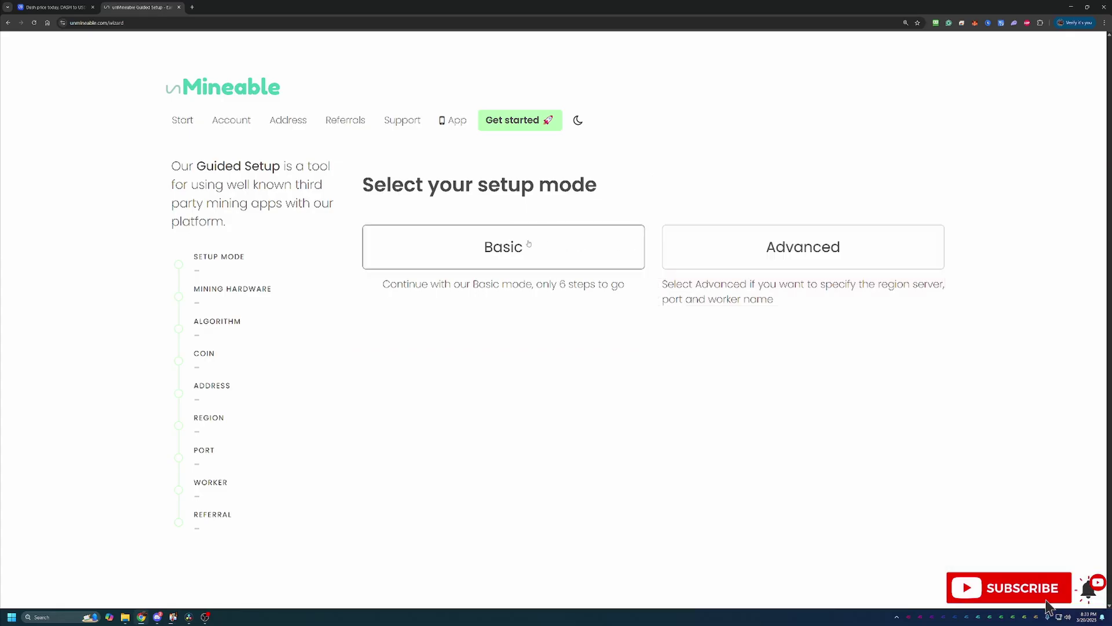
pyautogui.click(529, 246)
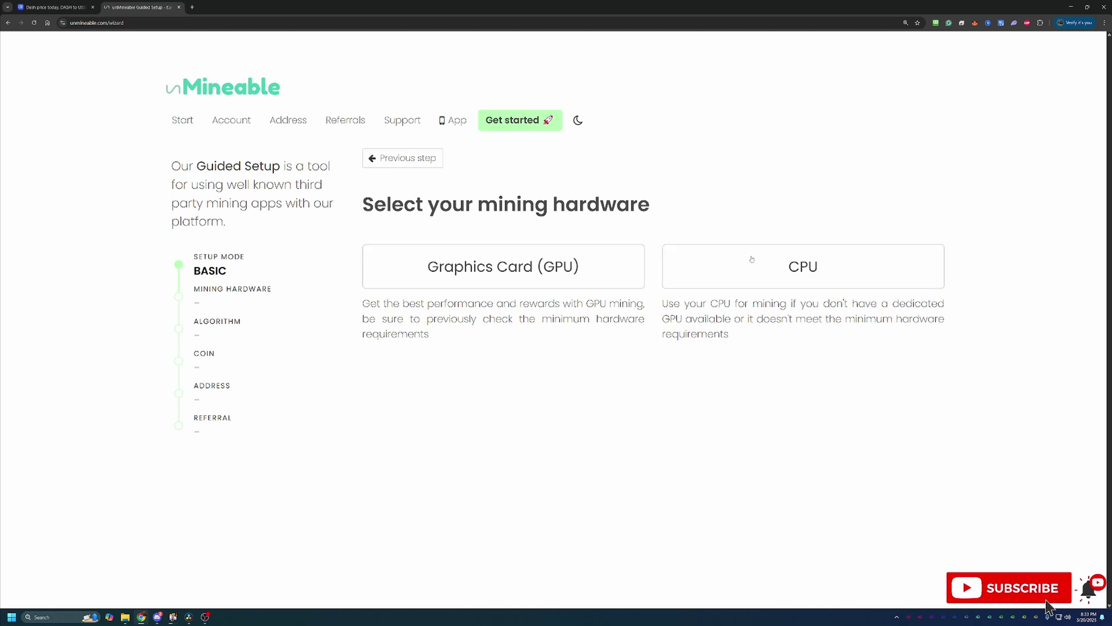
pyautogui.click(588, 260)
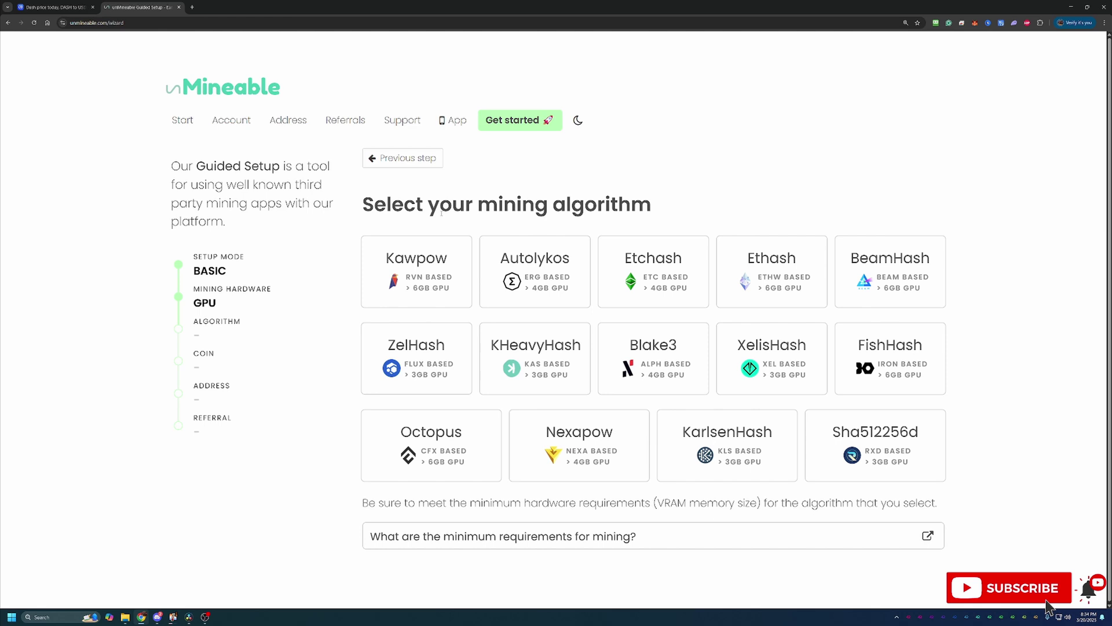
pyautogui.click(433, 288)
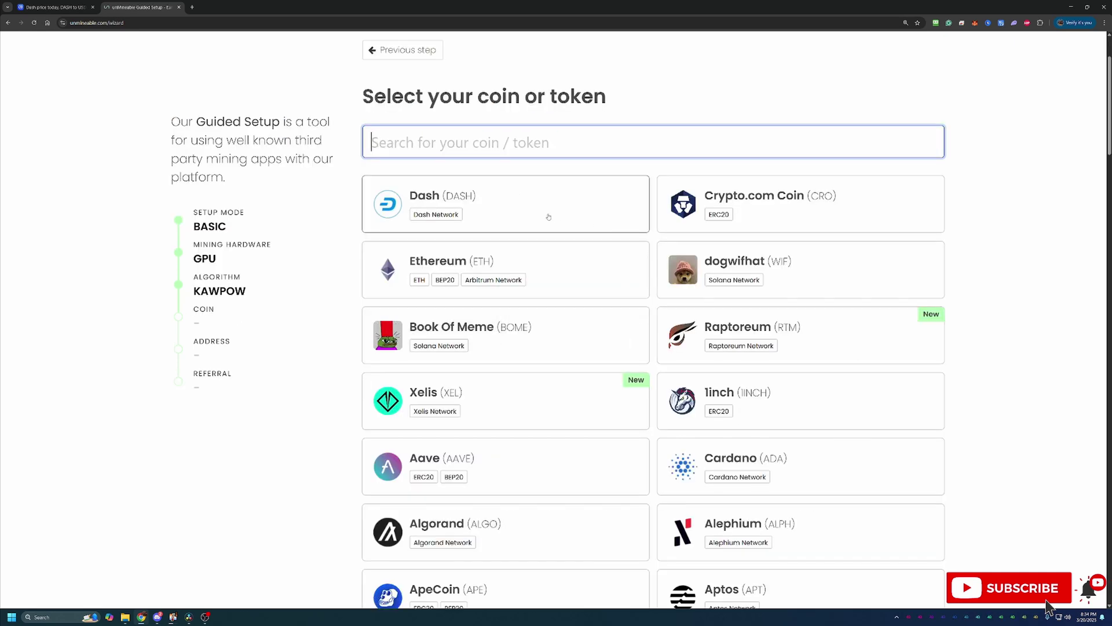
# Pick DASH as the payout coin and paste the wallet address into the DASH address field.
pyautogui.click(518, 203)
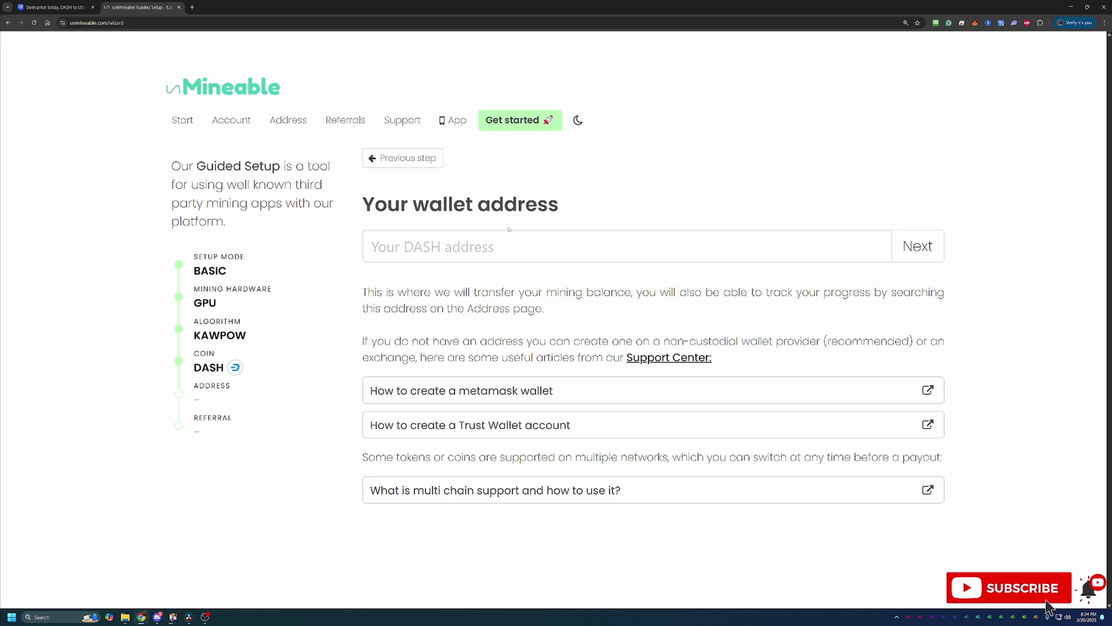
pyautogui.click(495, 251)
pyautogui.write('Xttz1vJrvcj2EQWdQzgaSo9Lkn16Xm2tcd')
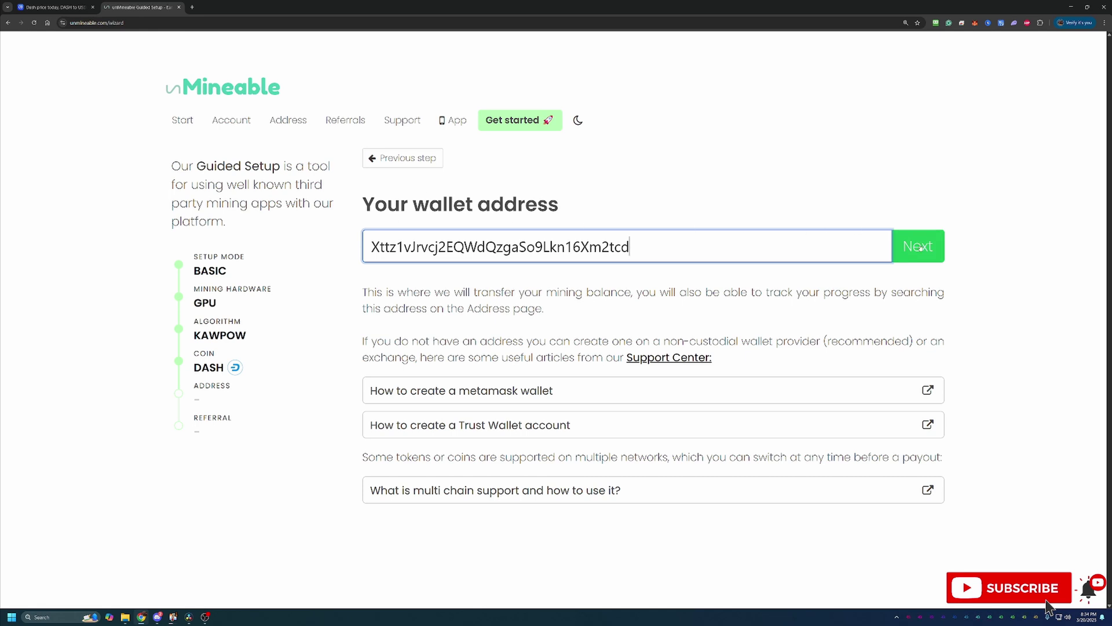
# Submit the wallet address and accept the Bitcoin-Tips referral code to reach Start mining.
pyautogui.click(921, 248)
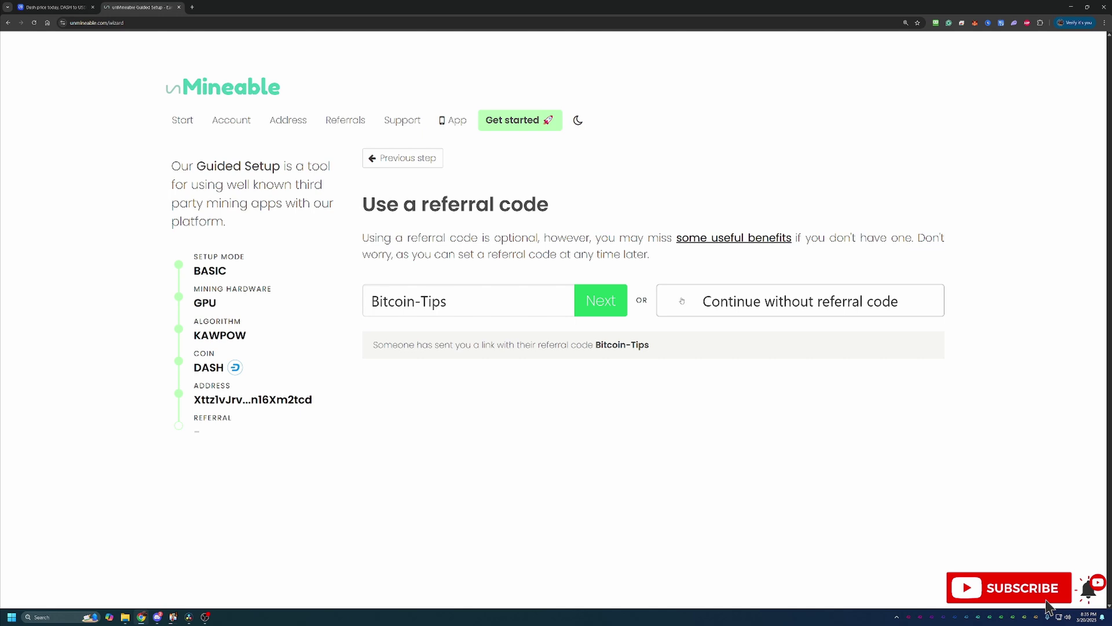
pyautogui.click(601, 300)
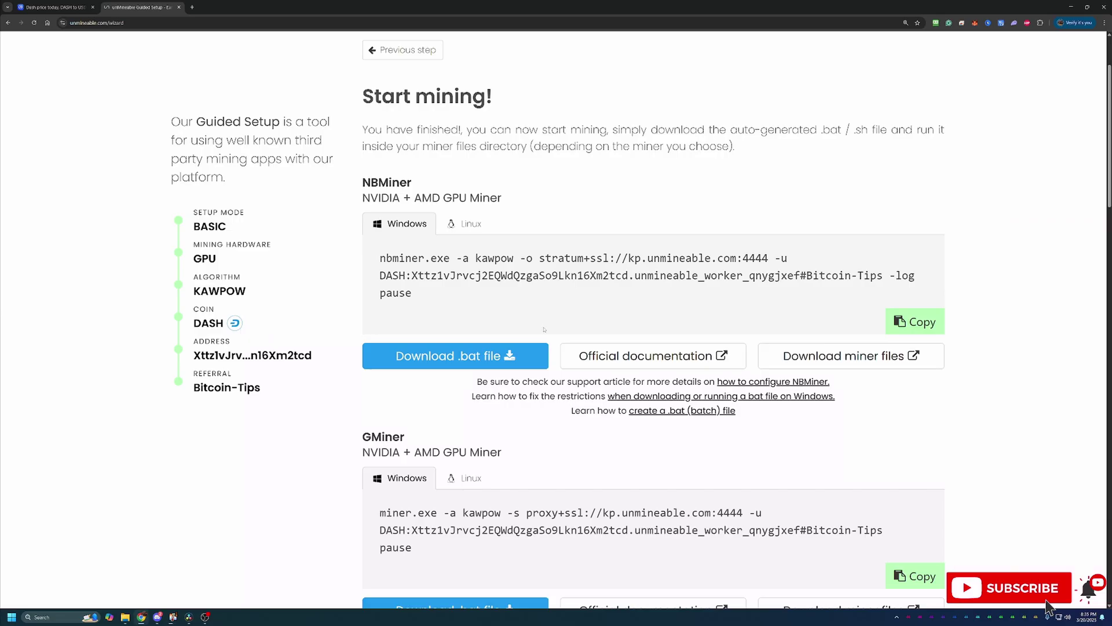
# Scroll to the GMiner section, highlighting its NVIDIA + AMD GPU Miner subtitle.
pyautogui.scroll(-1, 544, 329)
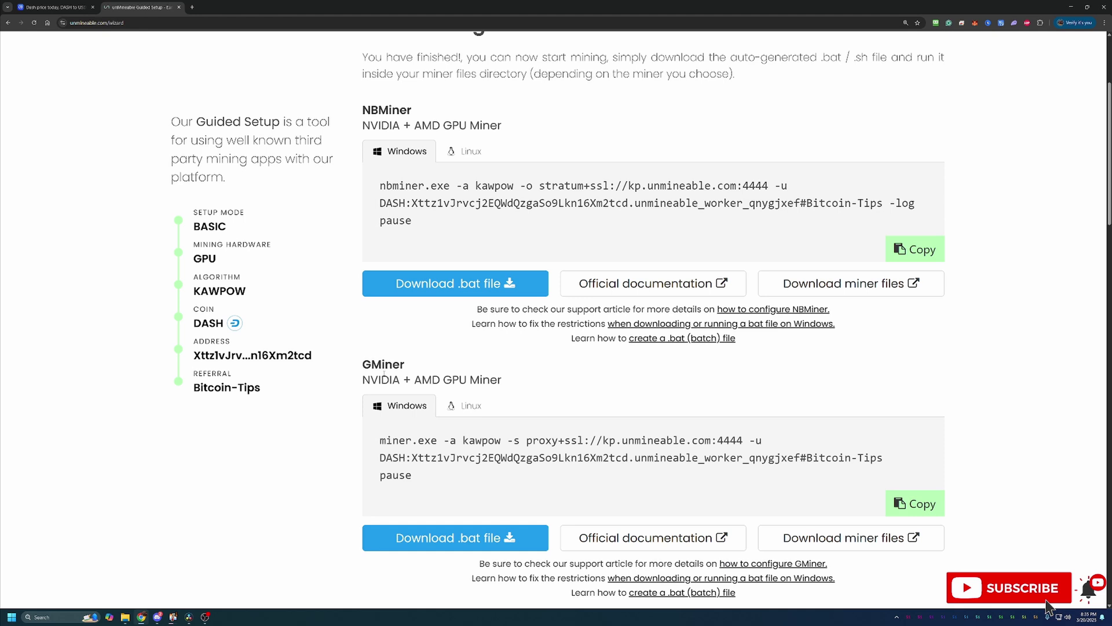
pyautogui.moveTo(361, 380); pyautogui.dragTo(503, 380)
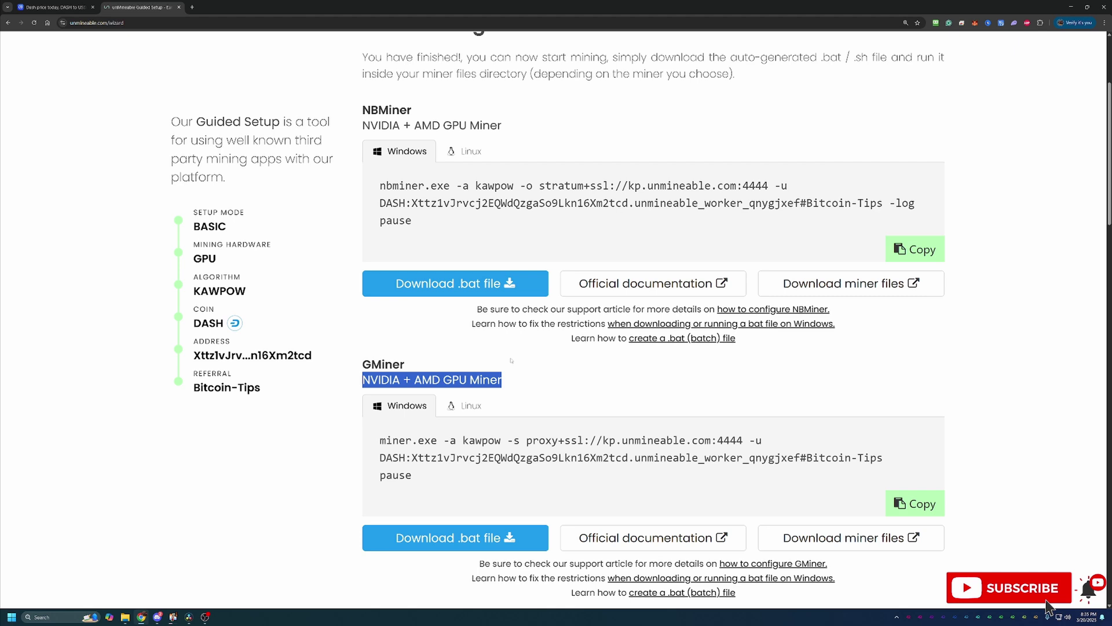
pyautogui.scroll(-2, 525, 328)
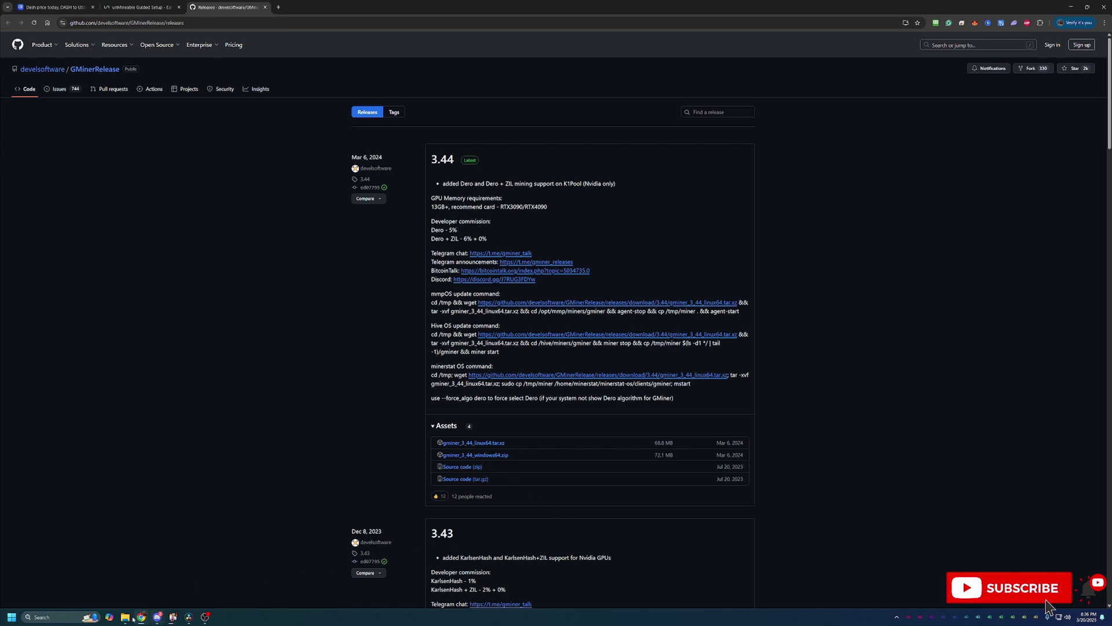
pyautogui.click(125, 617)
pyautogui.moveTo(718, 72); pyautogui.dragTo(1111, 55)
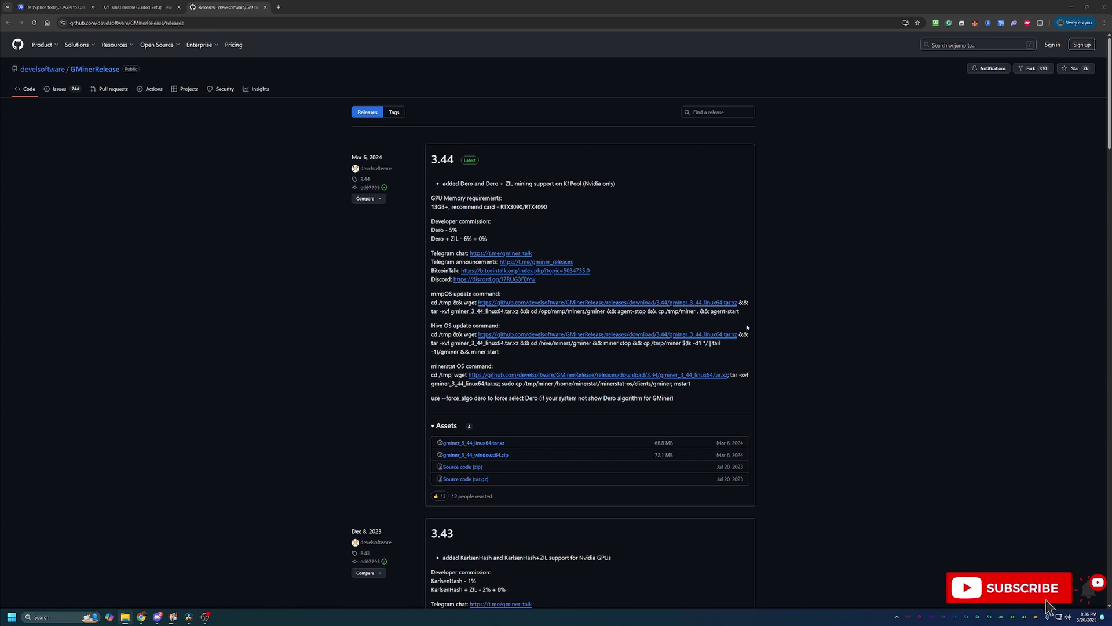
# Back on the Guided Setup tab, download GMiner's auto-generated KAWPOW .bat file for DASH.
pyautogui.click(137, 7)
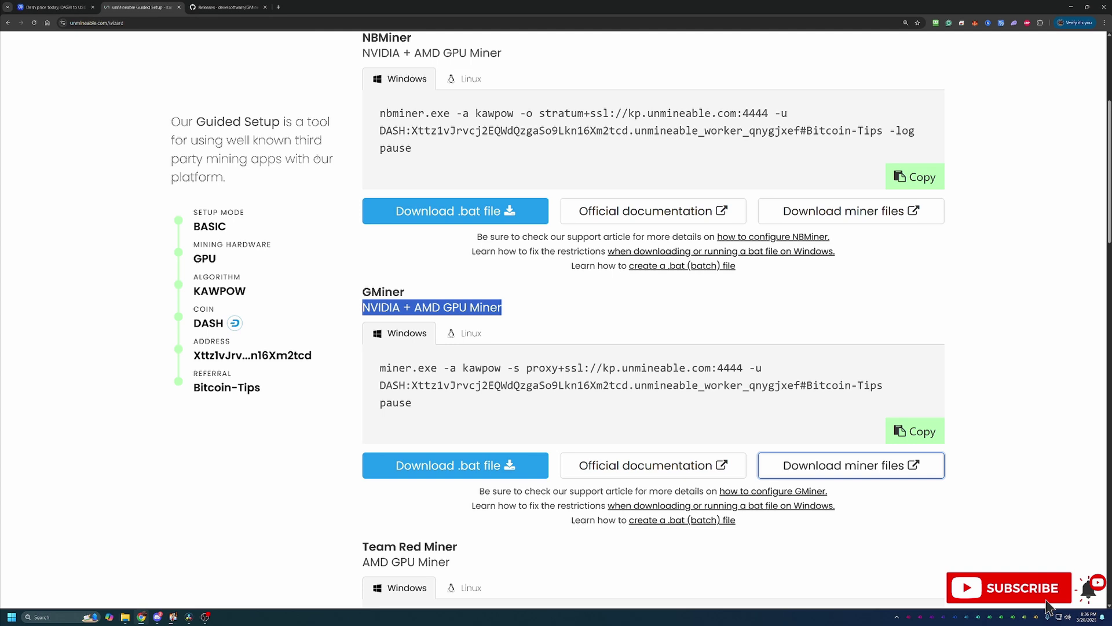
pyautogui.click(512, 400)
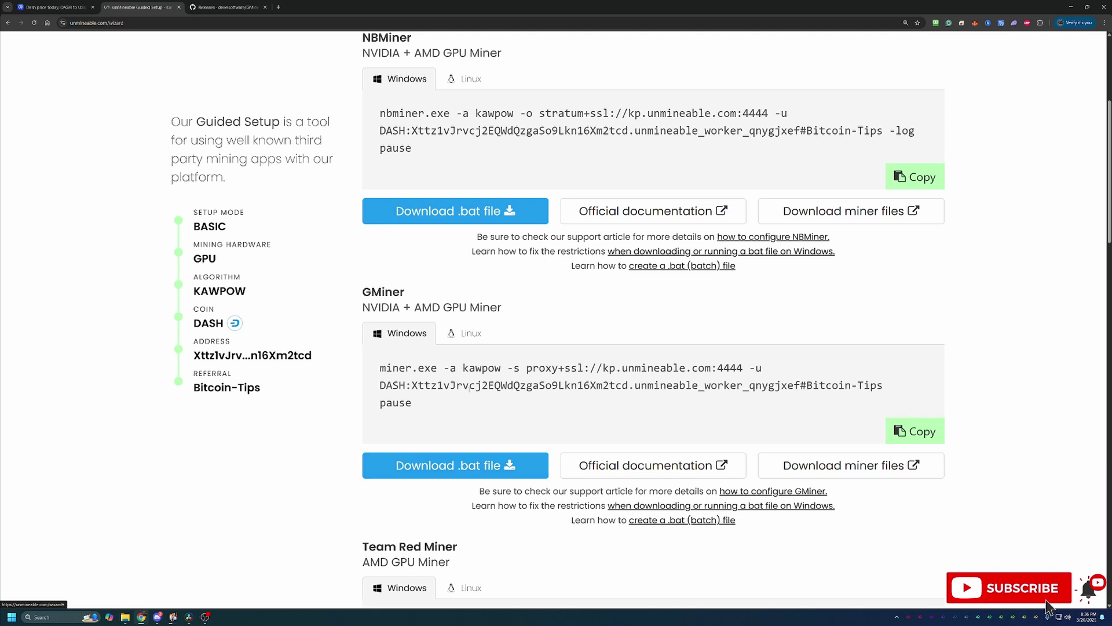
pyautogui.moveTo(358, 292); pyautogui.dragTo(406, 292)
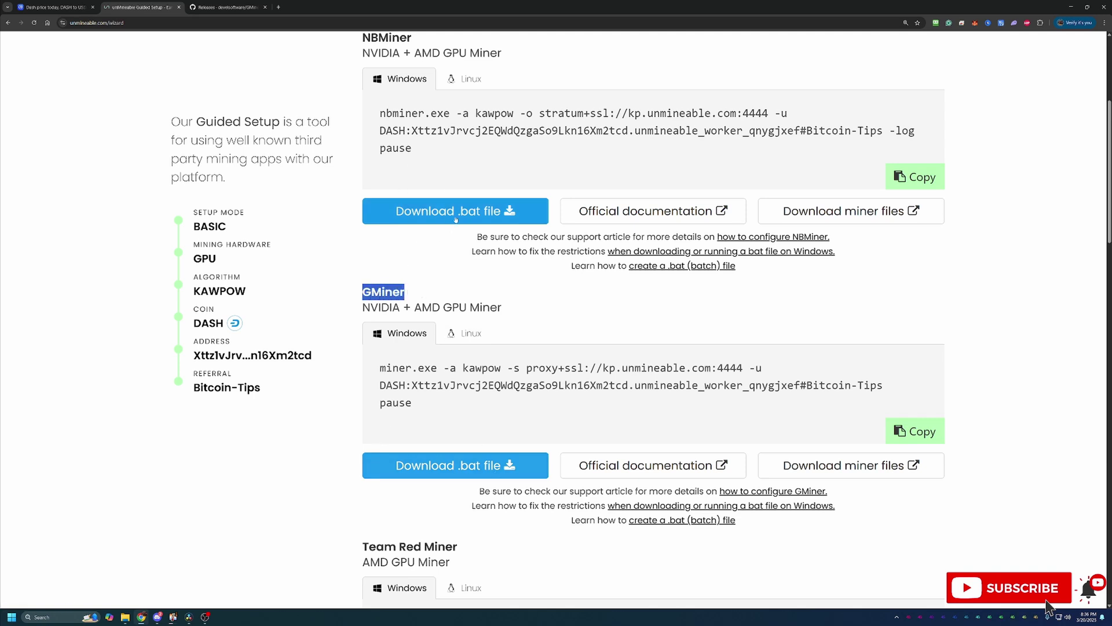
pyautogui.click(472, 250)
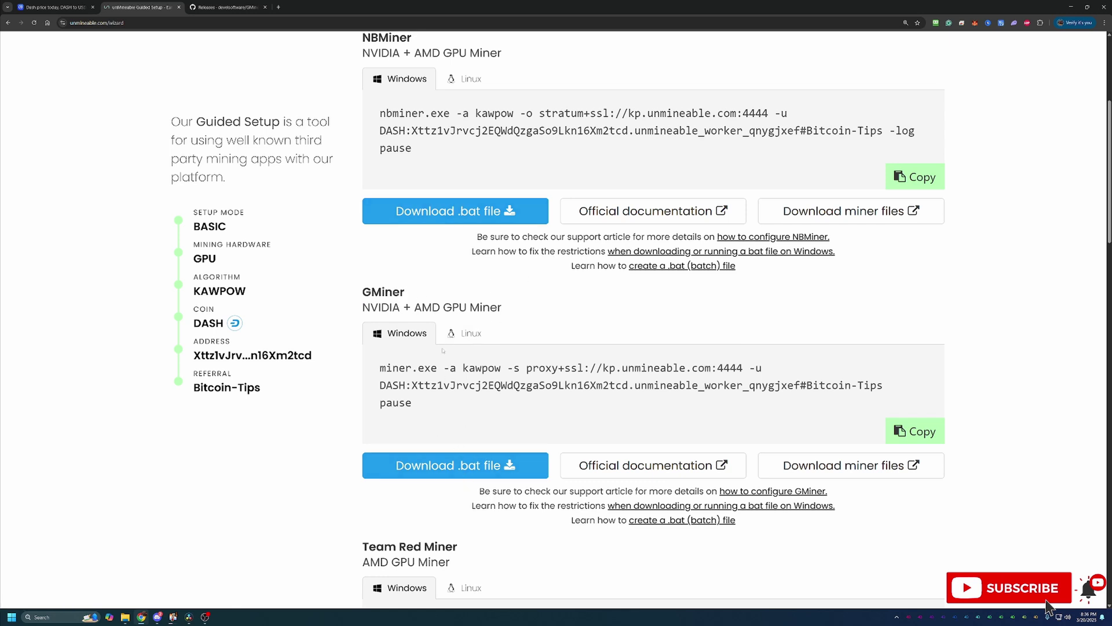
pyautogui.click(488, 467)
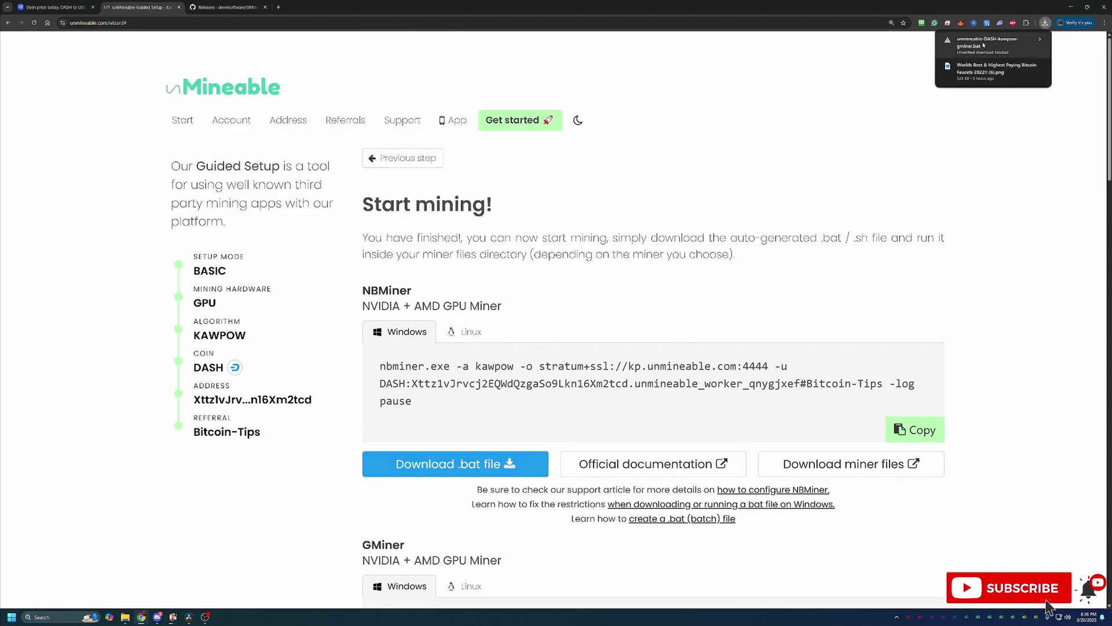
# Keep the flagged unmineable-DASH-kawpow-gminer.bat download as an unverified file.
pyautogui.click(987, 43)
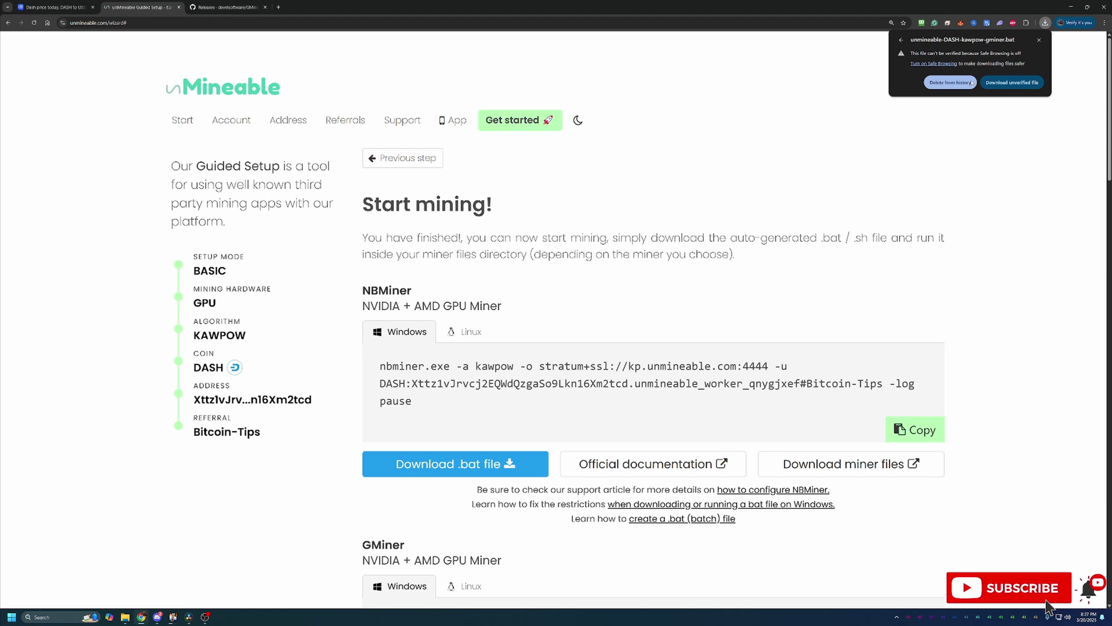
pyautogui.click(1015, 83)
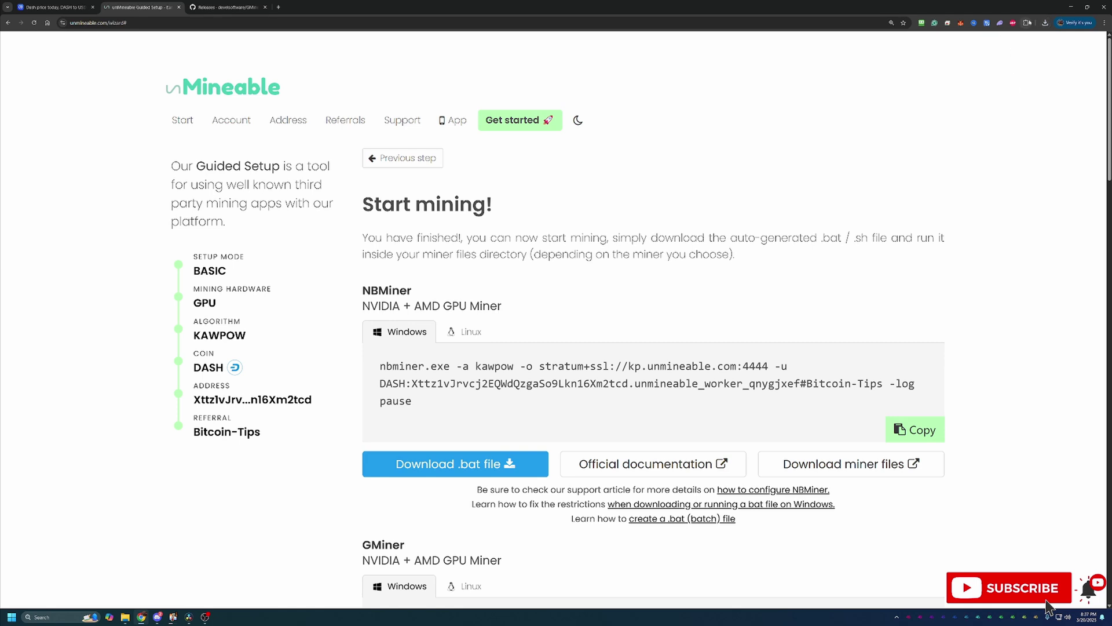
# Run unmineable-DASH-kawpow-gminer.bat from gminer_3_44_windows64, bypassing SmartScreen with Run anyway.
pyautogui.click(1045, 22)
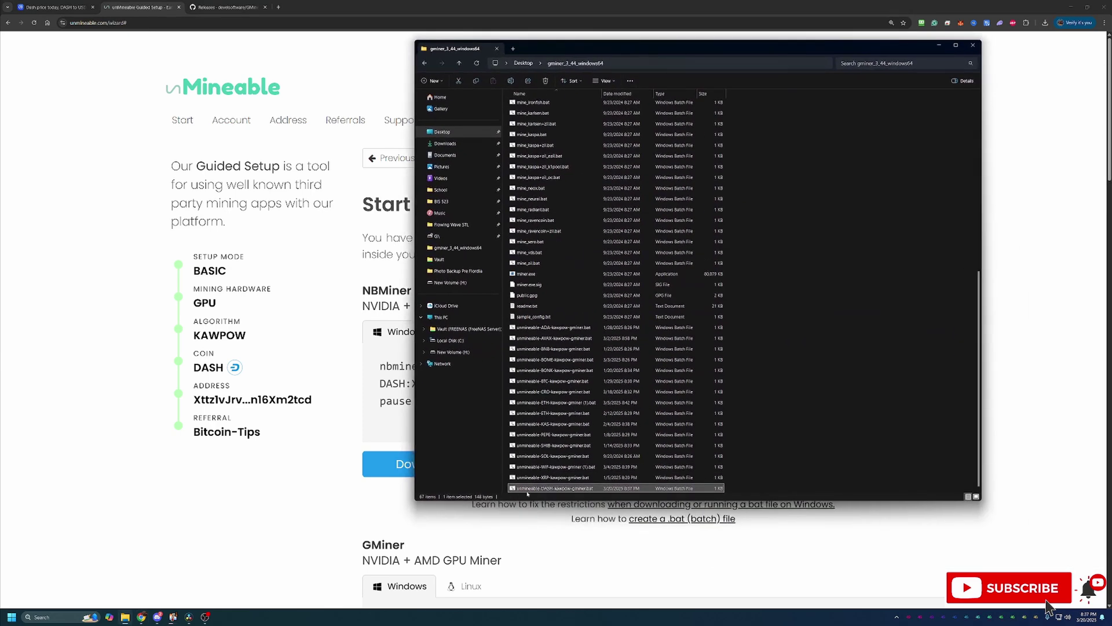
pyautogui.doubleClick(590, 489)
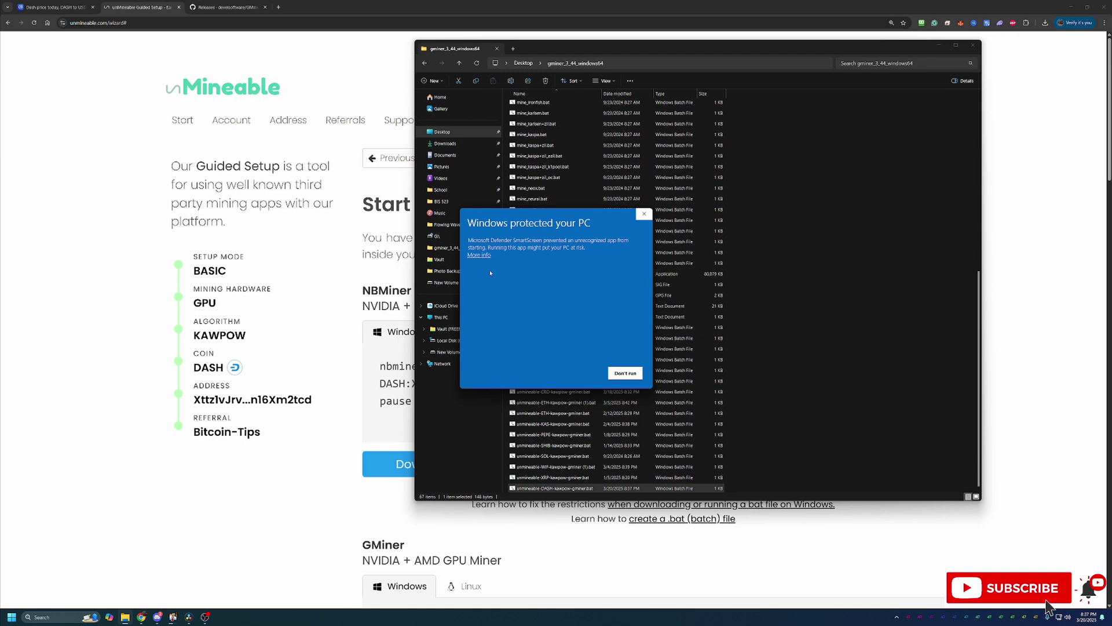
pyautogui.click(478, 255)
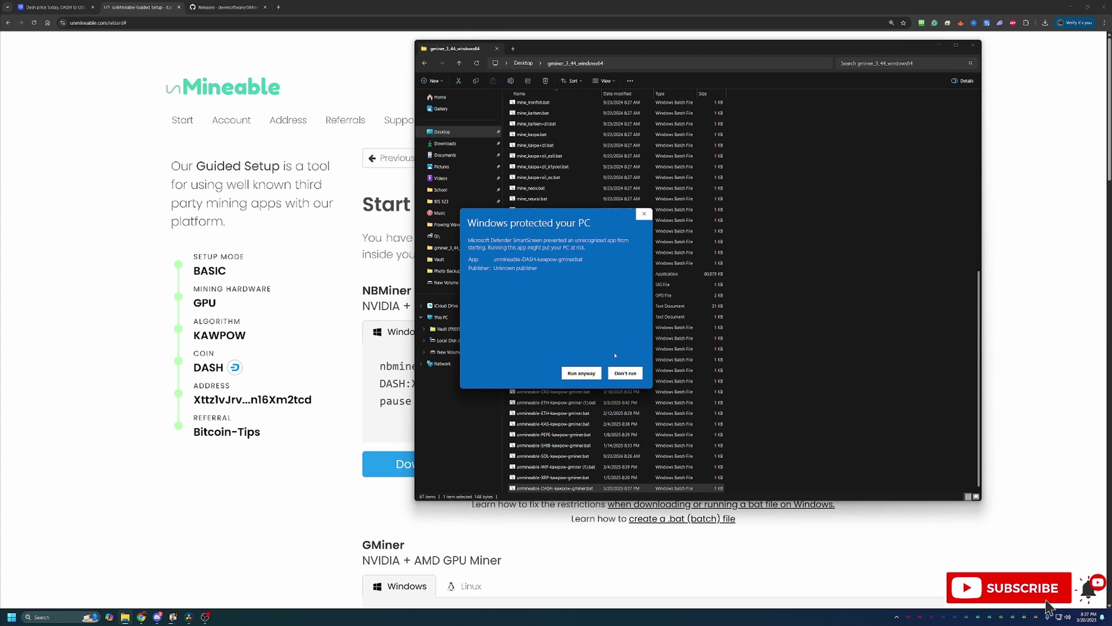
pyautogui.click(581, 373)
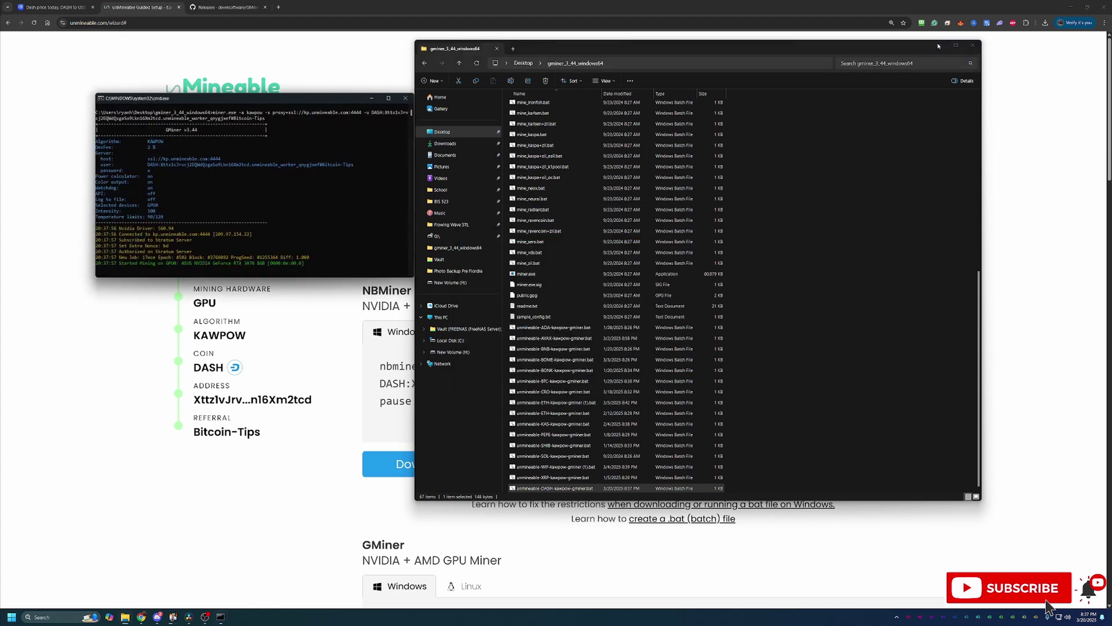
# Minimize File Explorer and centre the GMiner console to watch it hash at 19.66 MH/s.
pyautogui.click(938, 46)
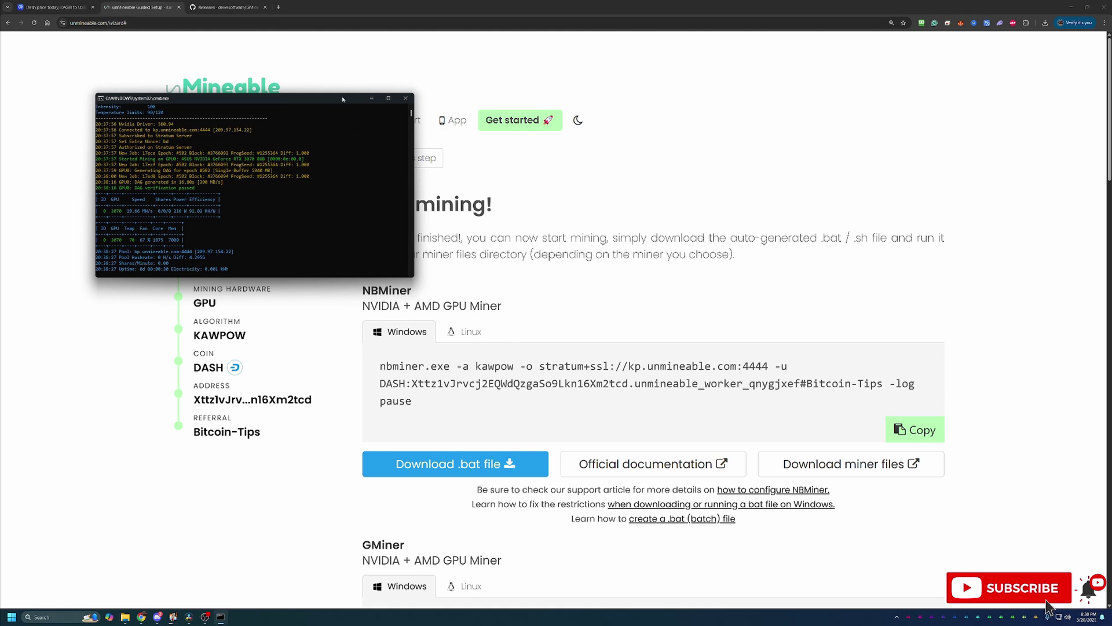
pyautogui.moveTo(342, 99); pyautogui.dragTo(558, 164)
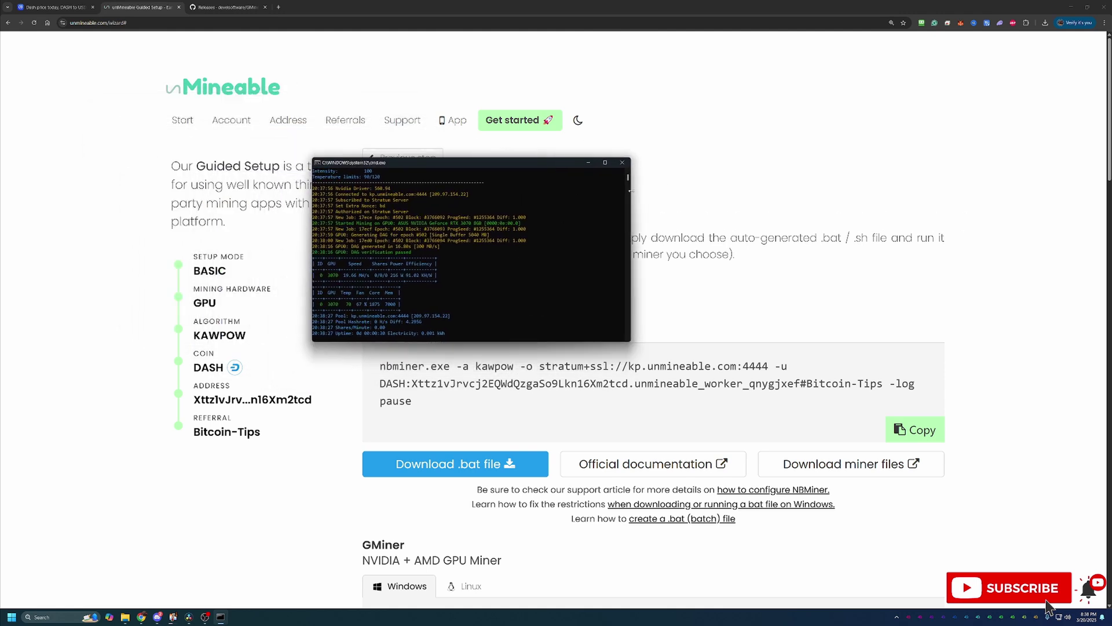
# Put away the GMiner cmd.exe console so the Start mining! page with NBMiner and GMiner commands shows.
pyautogui.click(622, 162)
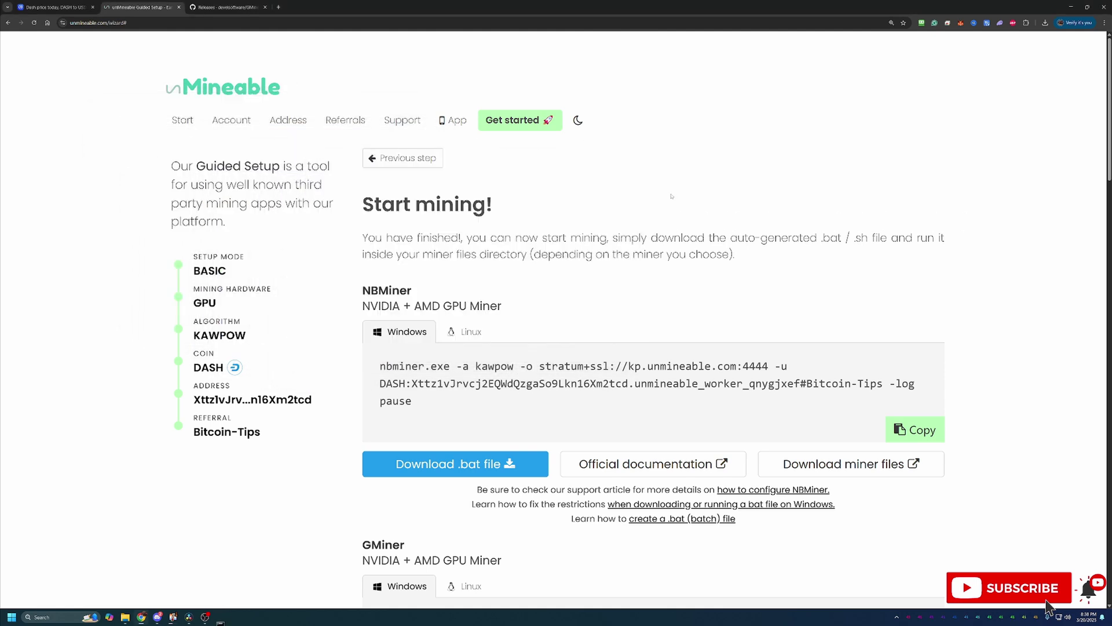